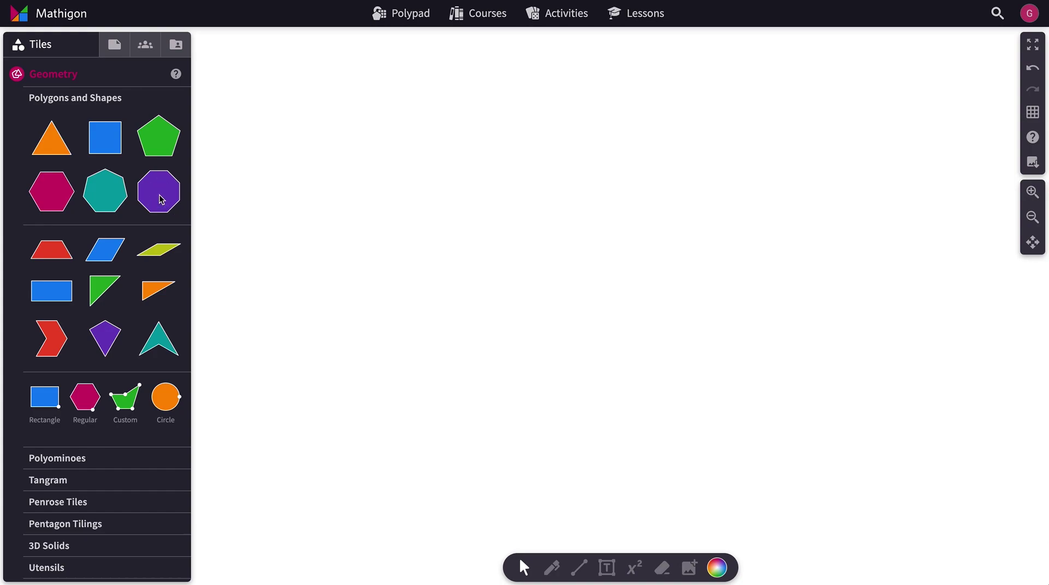
Place a purple octagon tile on the canvas, play its sound, and select it.
{"action": "left_click_drag", "start_coordinate": [161, 200], "coordinate": [550, 281]}
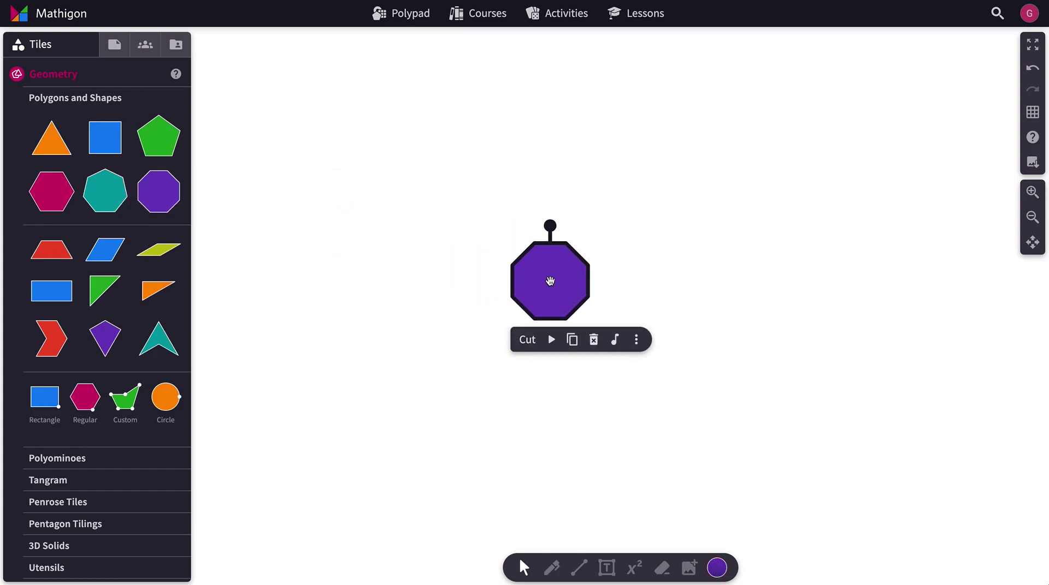
{"action": "left_click", "coordinate": [552, 340]}
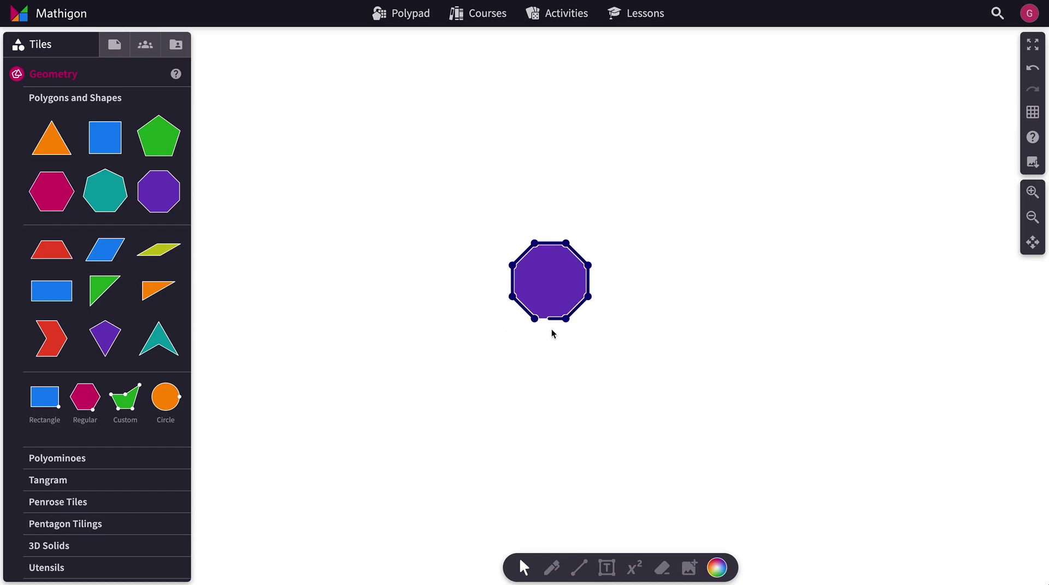
{"action": "left_click", "coordinate": [551, 271]}
Switch the octagon's instrument to Low Tom and play it.
{"action": "left_click", "coordinate": [616, 340]}
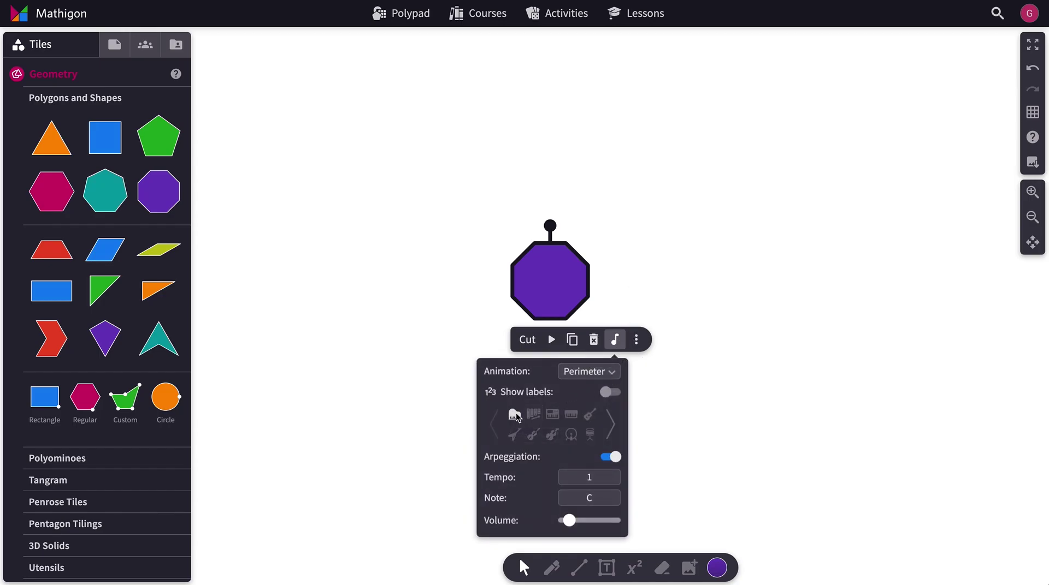
{"action": "left_click", "coordinate": [610, 424]}
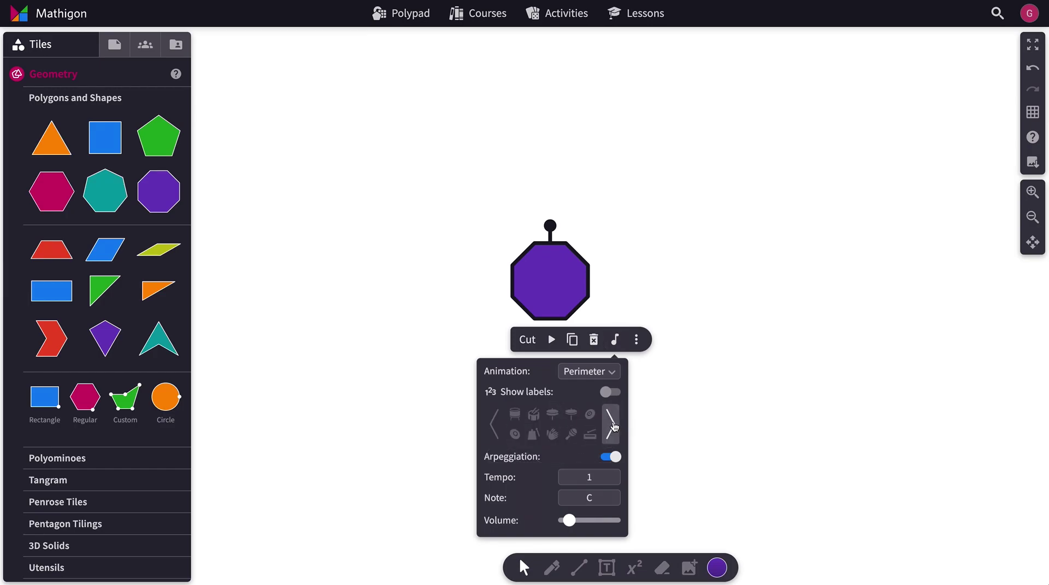
{"action": "left_click", "coordinate": [515, 416]}
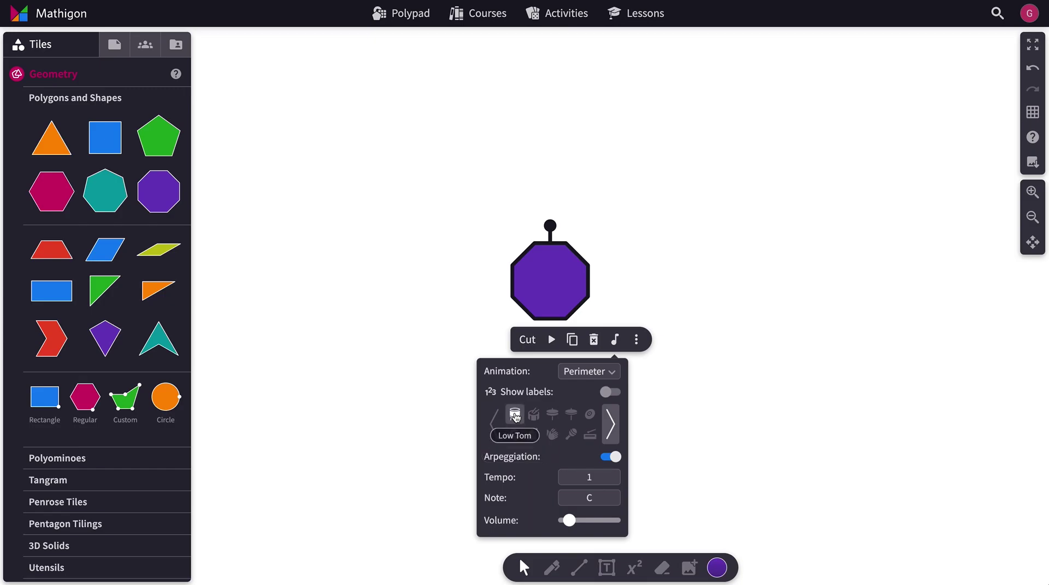
{"action": "left_click", "coordinate": [553, 341]}
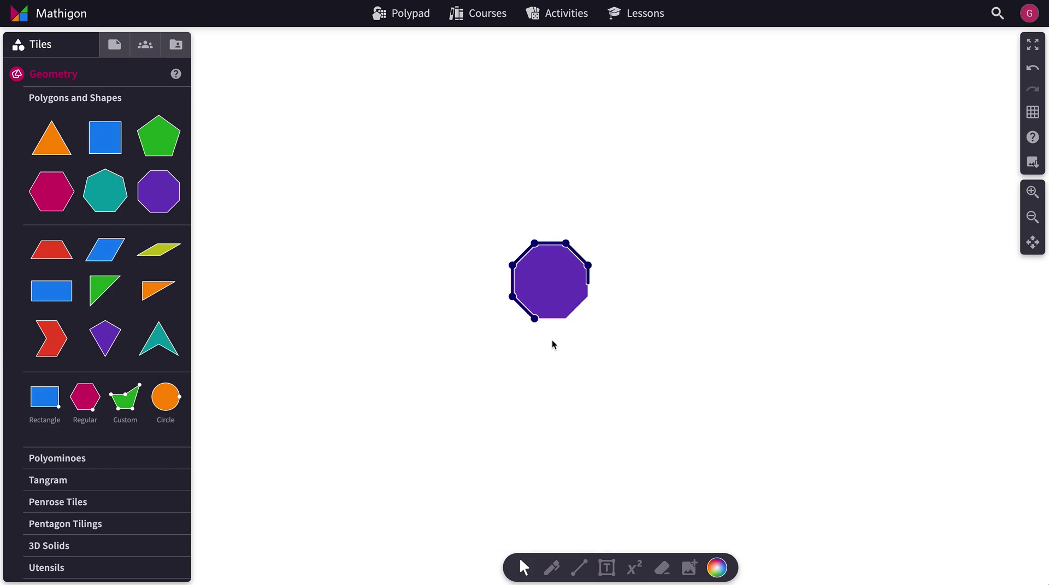
Change the instrument to Quack, play the octagon again, and reselect it.
{"action": "left_click", "coordinate": [550, 303]}
{"action": "left_click", "coordinate": [614, 340]}
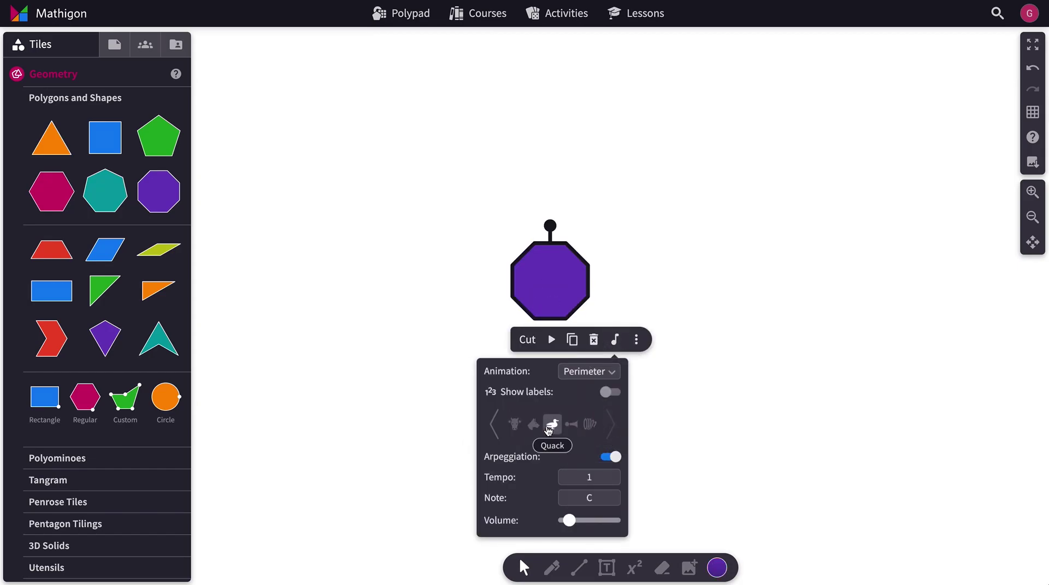
{"action": "left_click", "coordinate": [552, 425]}
{"action": "left_click", "coordinate": [551, 341]}
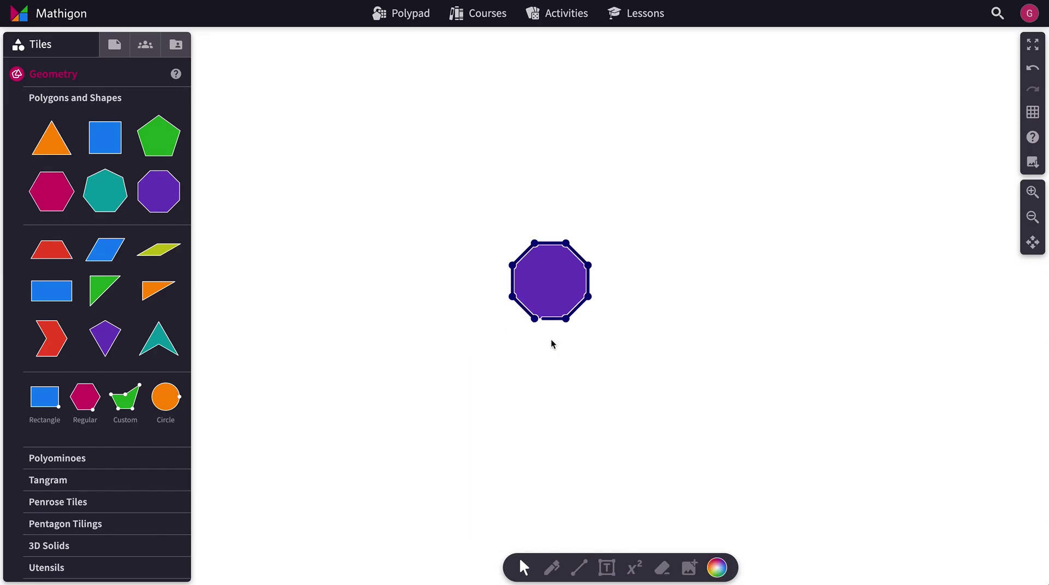
{"action": "left_click", "coordinate": [552, 288]}
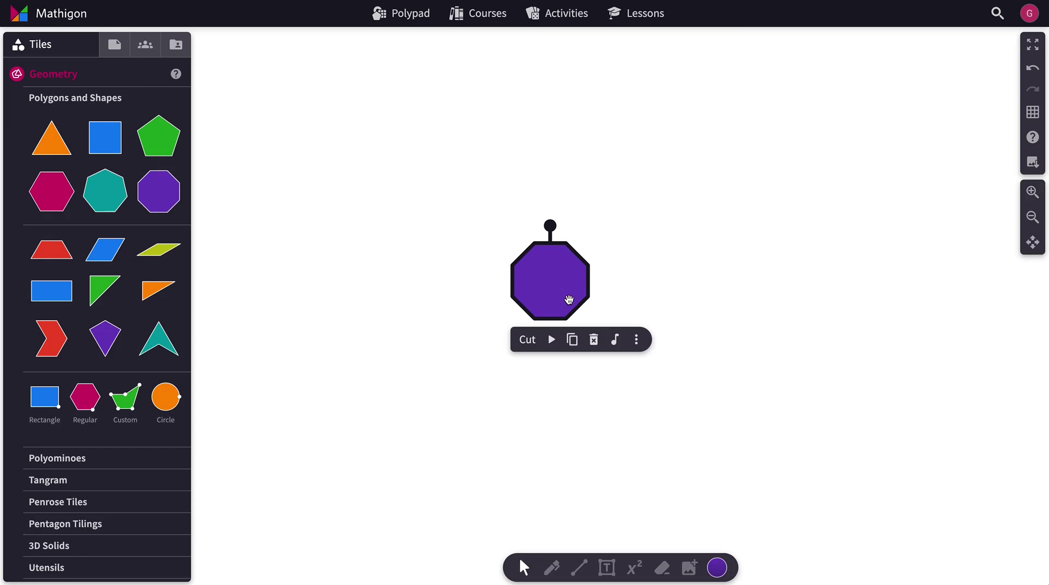
Turn off the octagon's arpeggiation, play it, and reopen its music settings.
{"action": "left_click", "coordinate": [615, 341]}
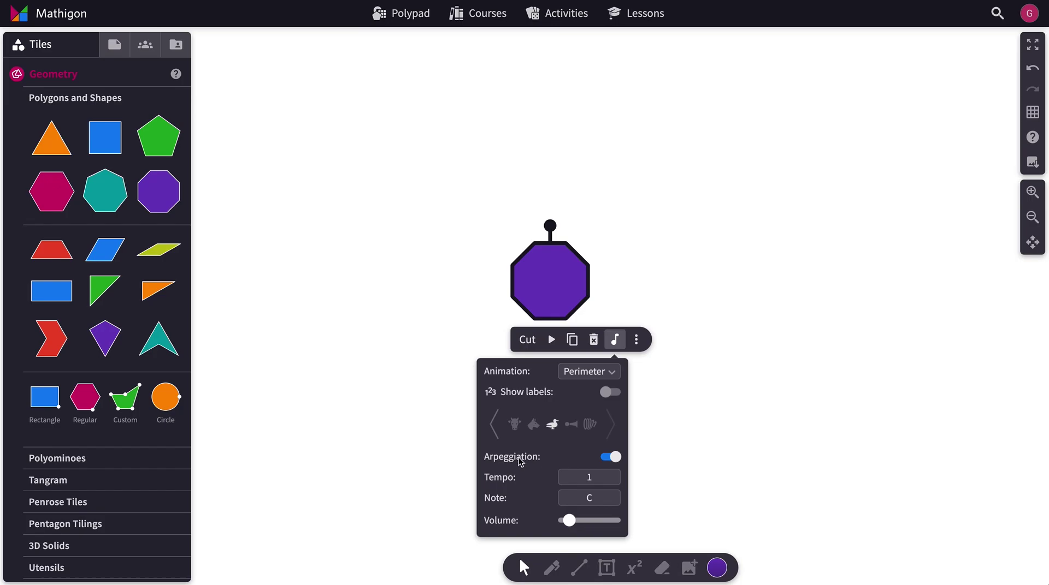
{"action": "left_click", "coordinate": [613, 456]}
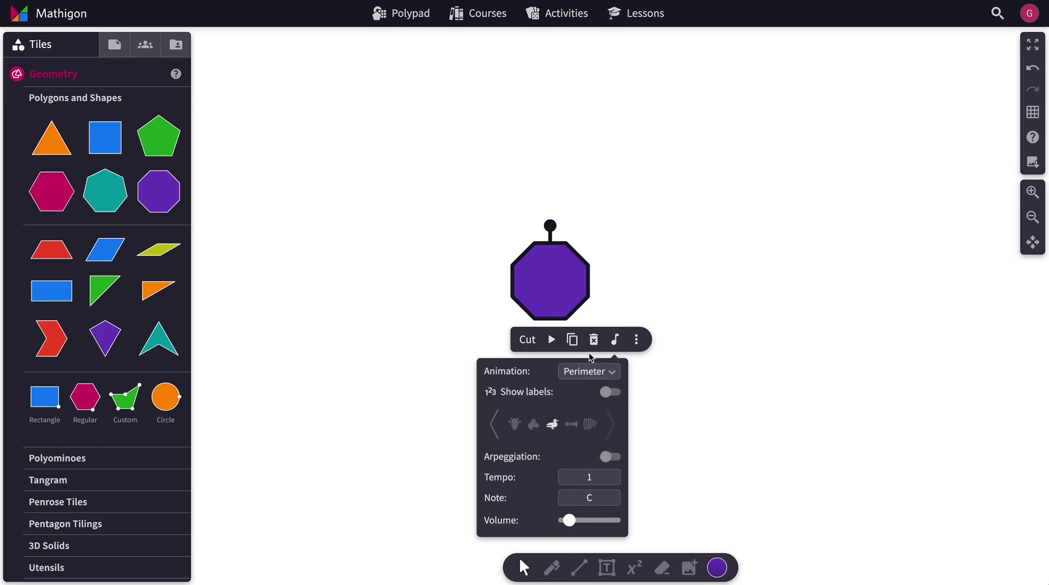
{"action": "left_click", "coordinate": [551, 339]}
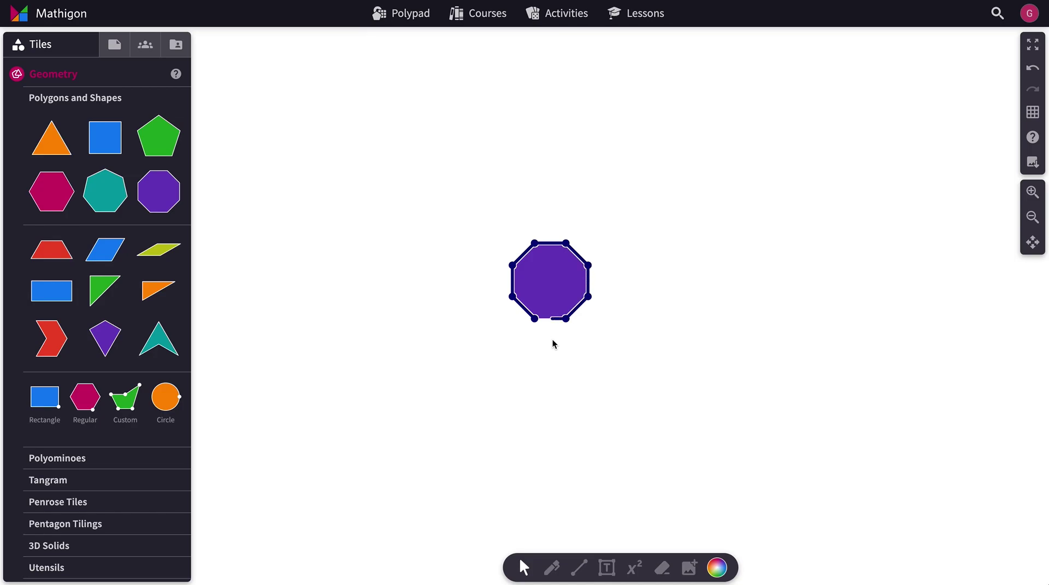
{"action": "left_click", "coordinate": [547, 287]}
{"action": "left_click", "coordinate": [614, 340]}
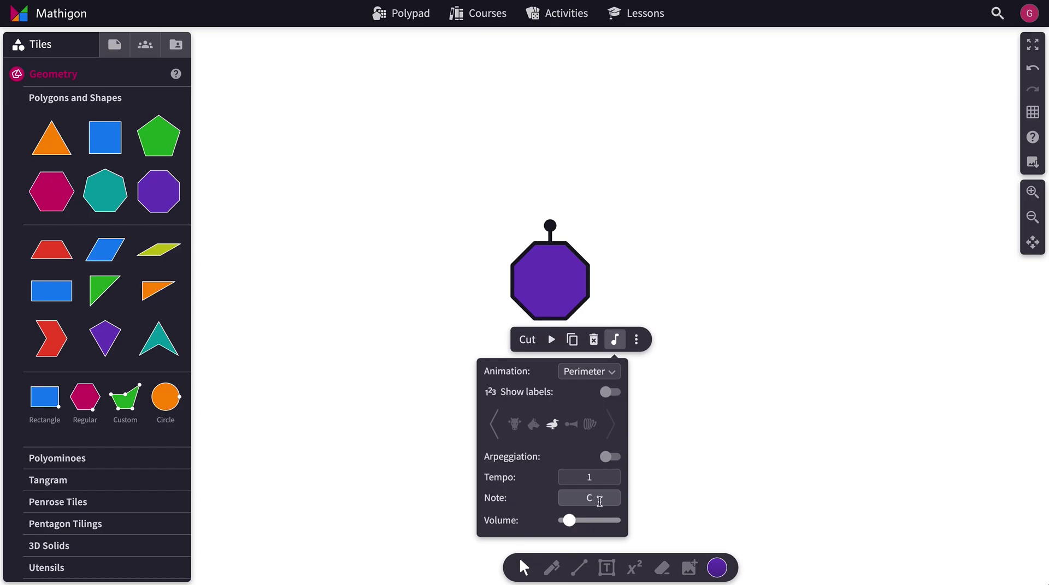
Change the octagon's note from C to G and play it.
{"action": "left_click_drag", "start_coordinate": [594, 498], "coordinate": [580, 498]}
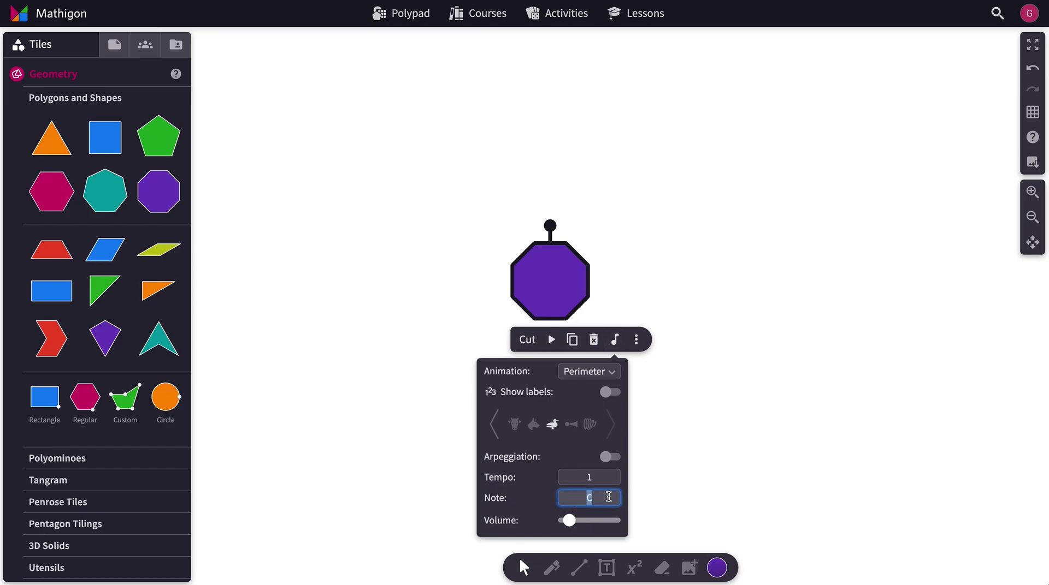
{"action": "type", "text": "G"}
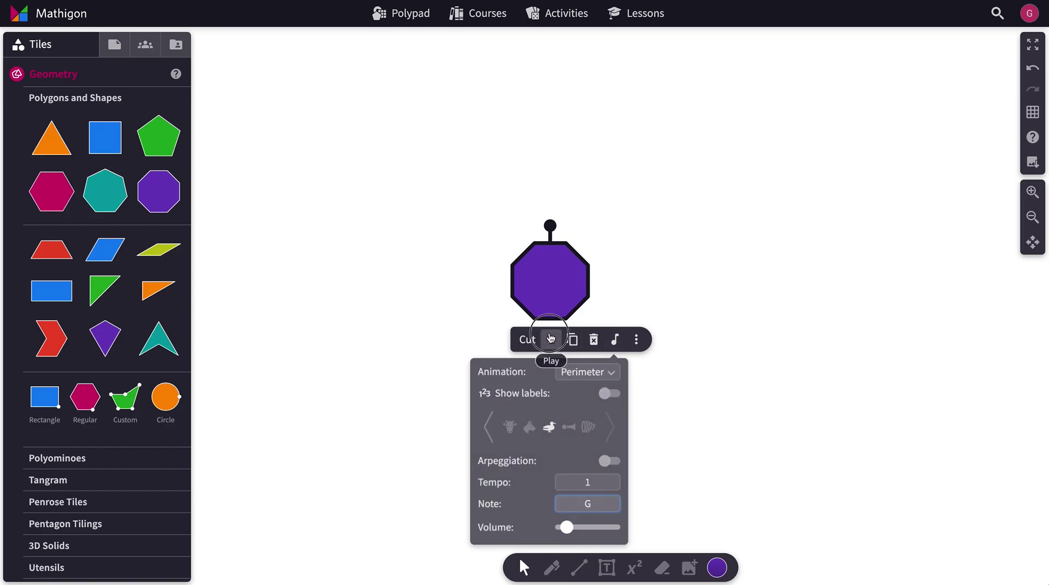
{"action": "left_click", "coordinate": [551, 340]}
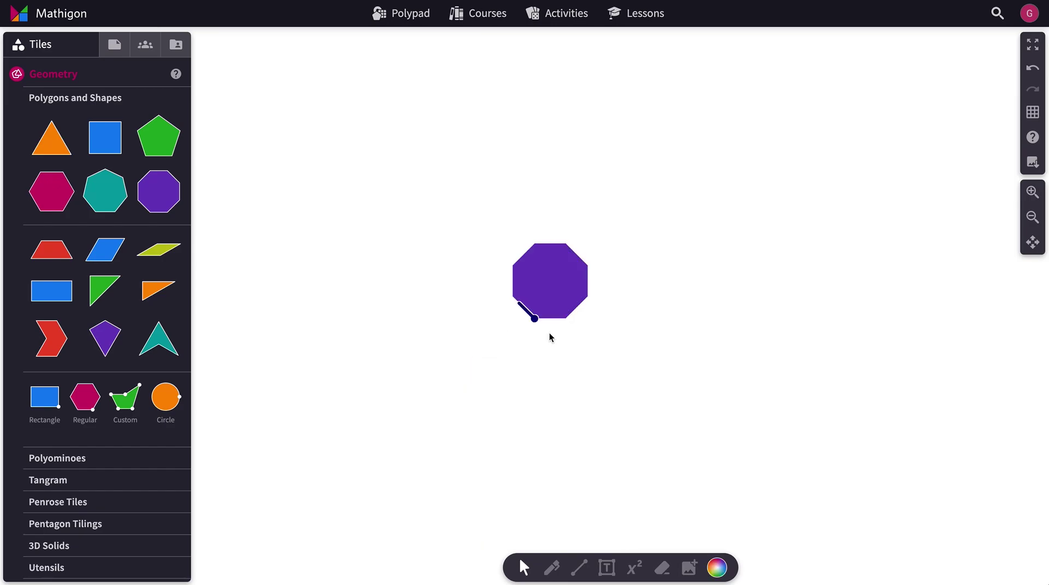
{"action": "left_click", "coordinate": [546, 292]}
{"action": "left_click", "coordinate": [614, 339]}
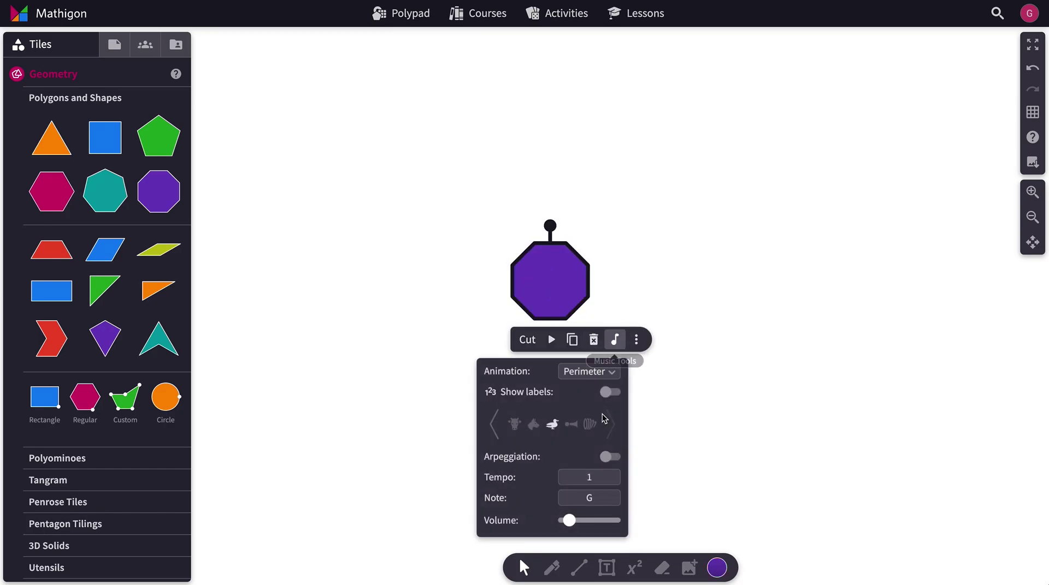
Try the notes C, Db and D in turn in the Note field.
{"action": "left_click_drag", "start_coordinate": [597, 497], "coordinate": [582, 497]}
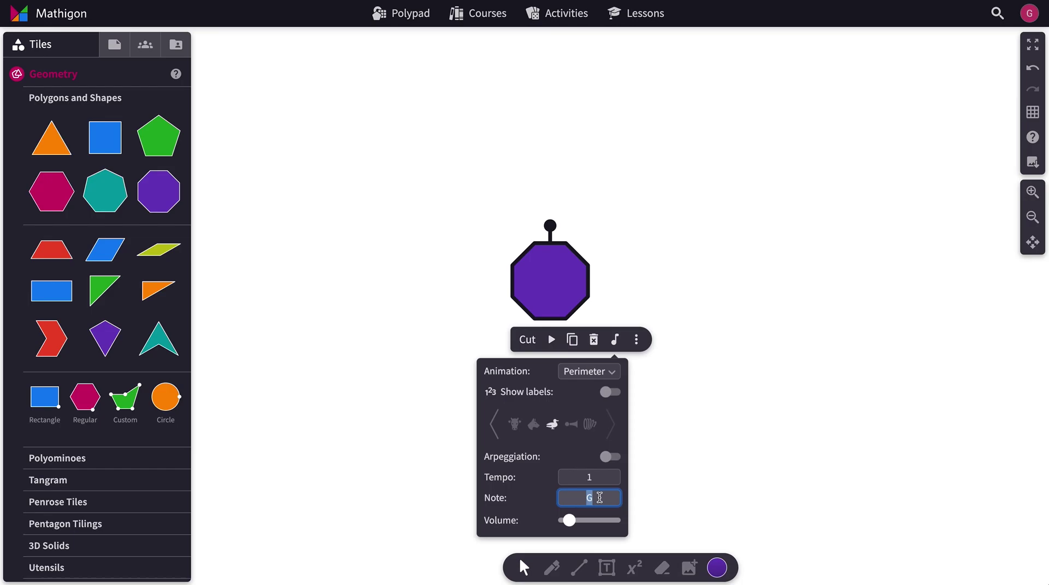
{"action": "type", "text": "C"}
{"action": "key", "text": "Return"}
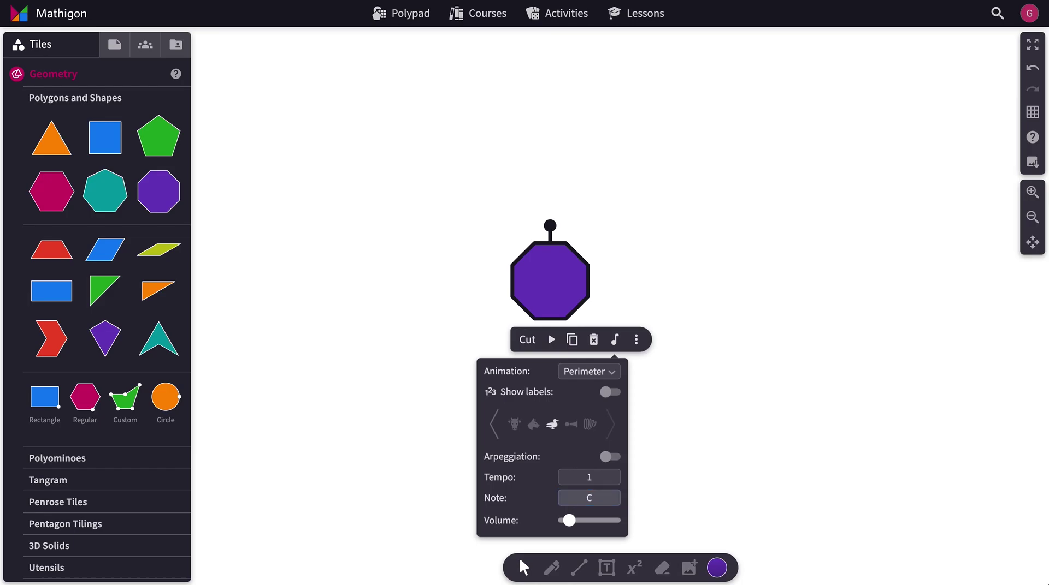
{"action": "left_click_drag", "start_coordinate": [595, 497], "coordinate": [575, 497]}
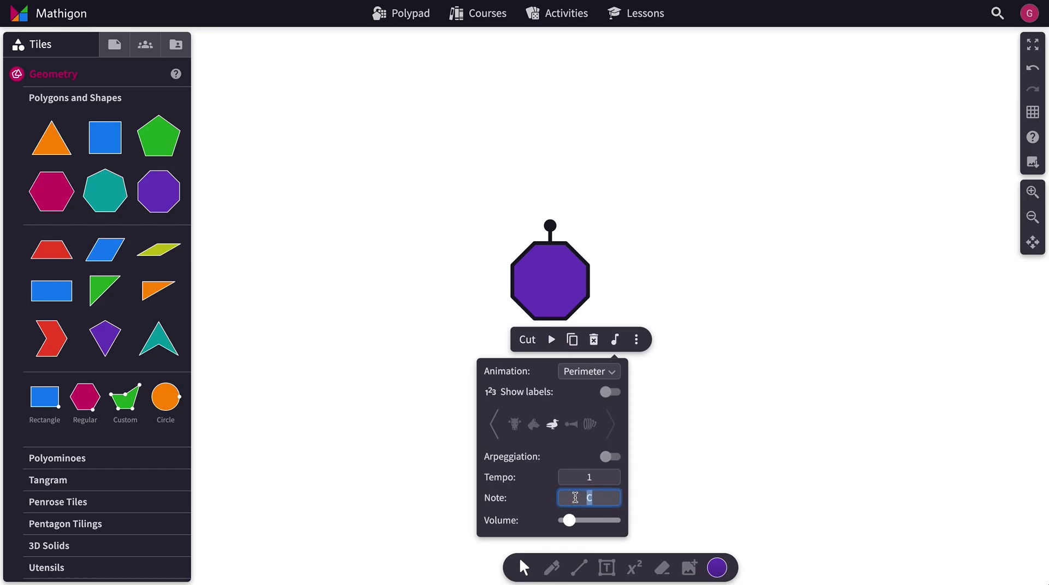
{"action": "type", "text": "Db"}
{"action": "key", "text": "Return"}
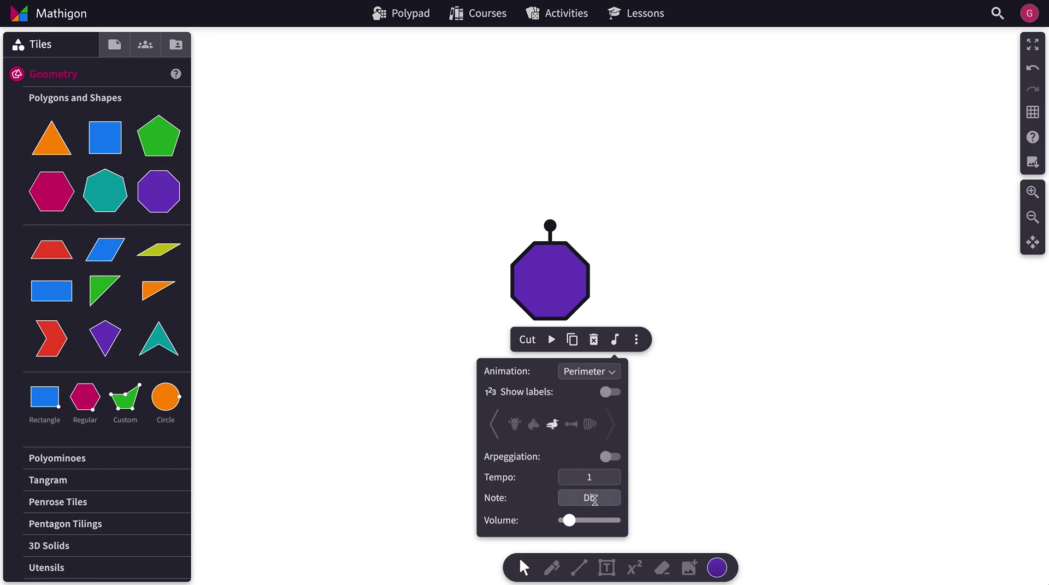
{"action": "left_click_drag", "start_coordinate": [595, 500], "coordinate": [577, 500]}
{"action": "type", "text": "D"}
{"action": "key", "text": "Return"}
Set the note to E, then reselect the octagon and reopen its music settings.
{"action": "double_click", "coordinate": [588, 499]}
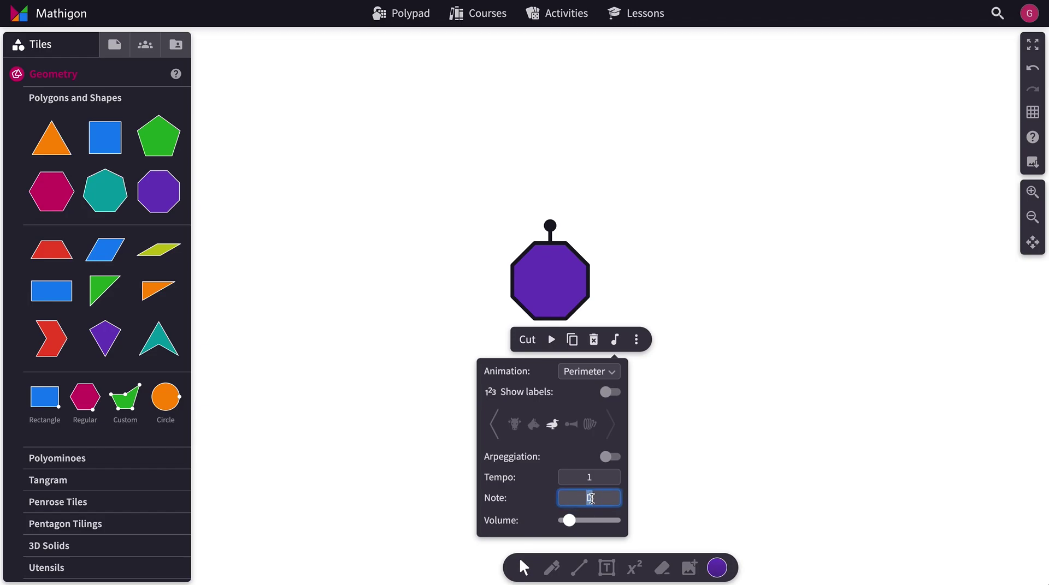
{"action": "key", "text": "Return"}
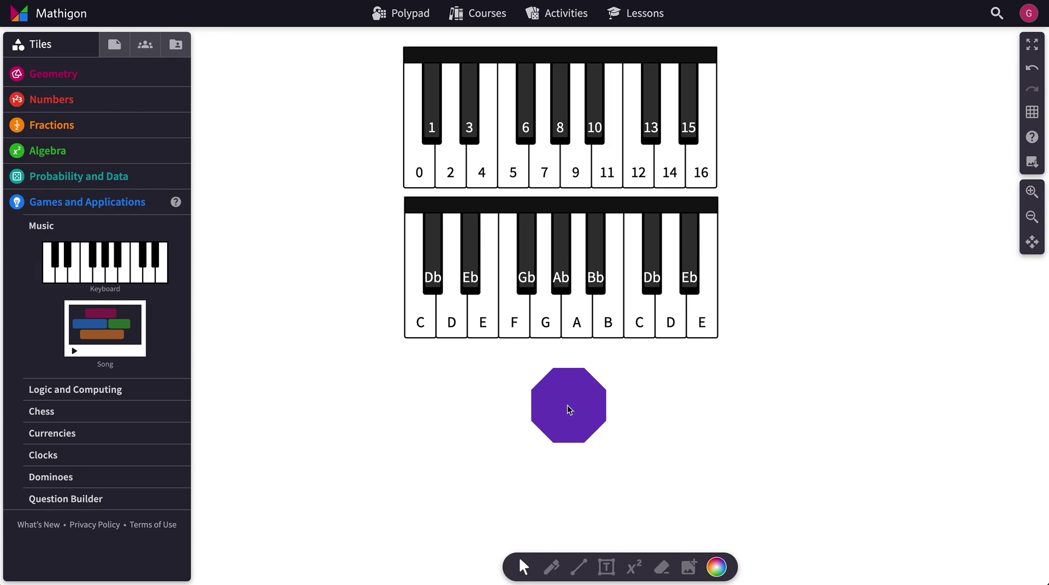
{"action": "left_click", "coordinate": [568, 408]}
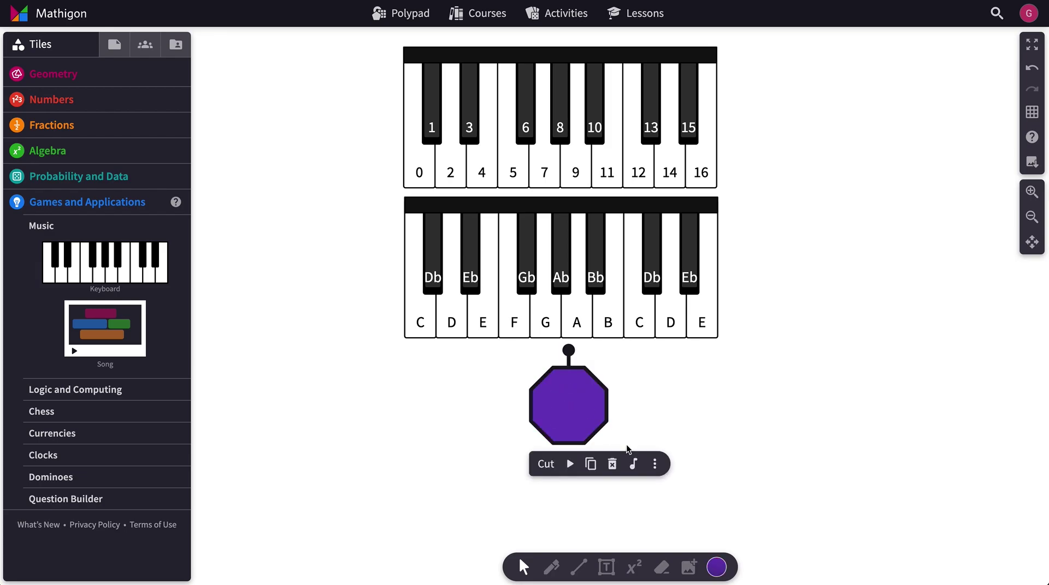
{"action": "left_click", "coordinate": [633, 464]}
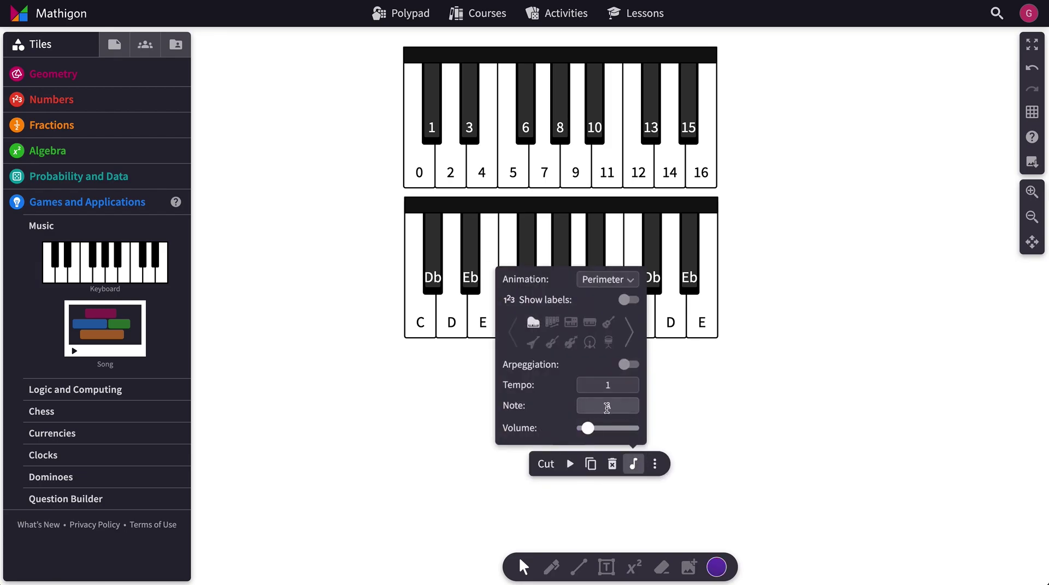
Change the octagon's note from A to D, play it, then play the lower keyboard's D key.
{"action": "left_click", "coordinate": [598, 406]}
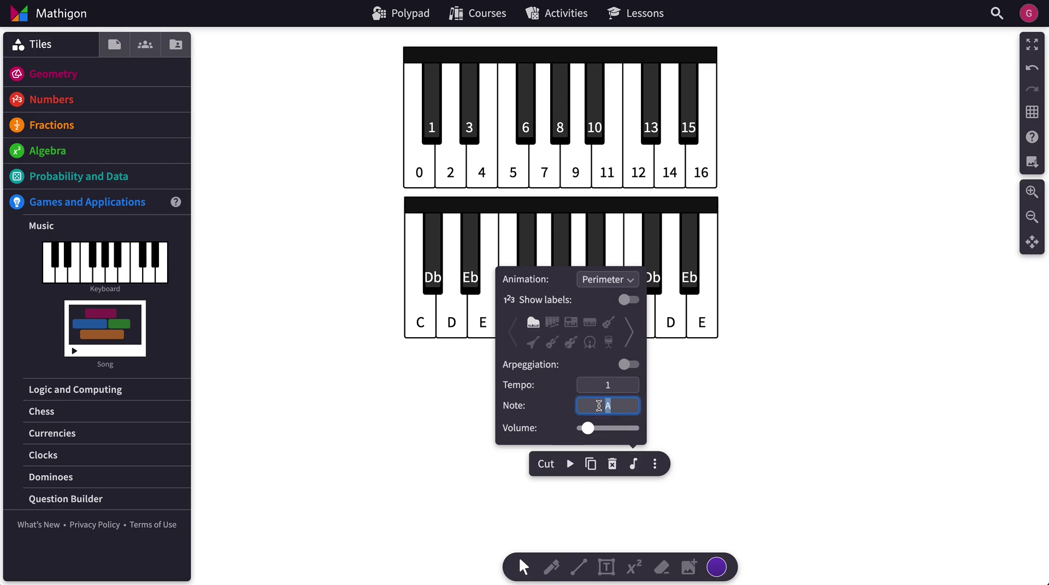
{"action": "type", "text": "D"}
{"action": "key", "text": "Return"}
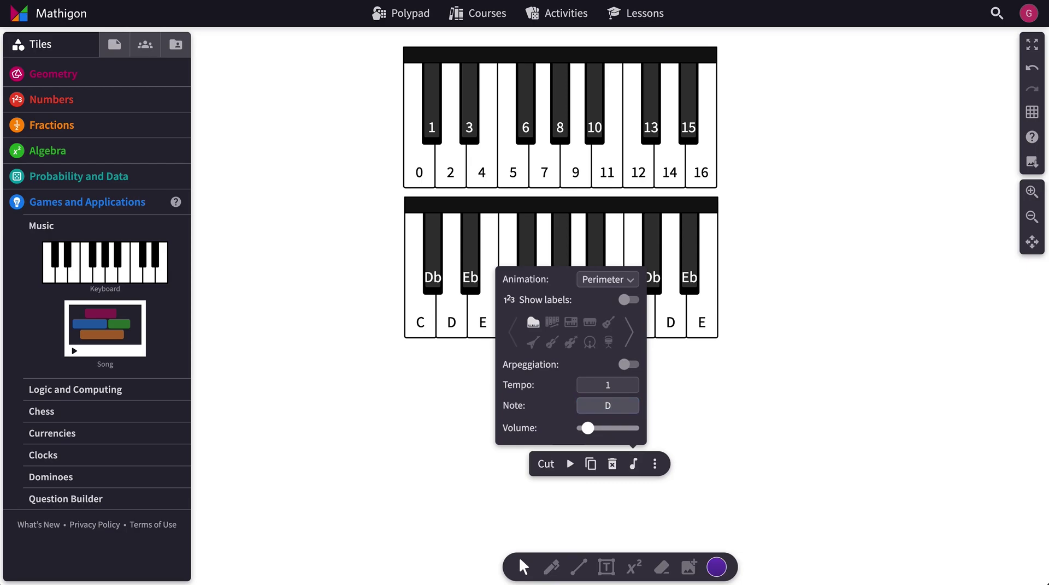
{"action": "left_click", "coordinate": [722, 404]}
{"action": "left_click", "coordinate": [575, 404]}
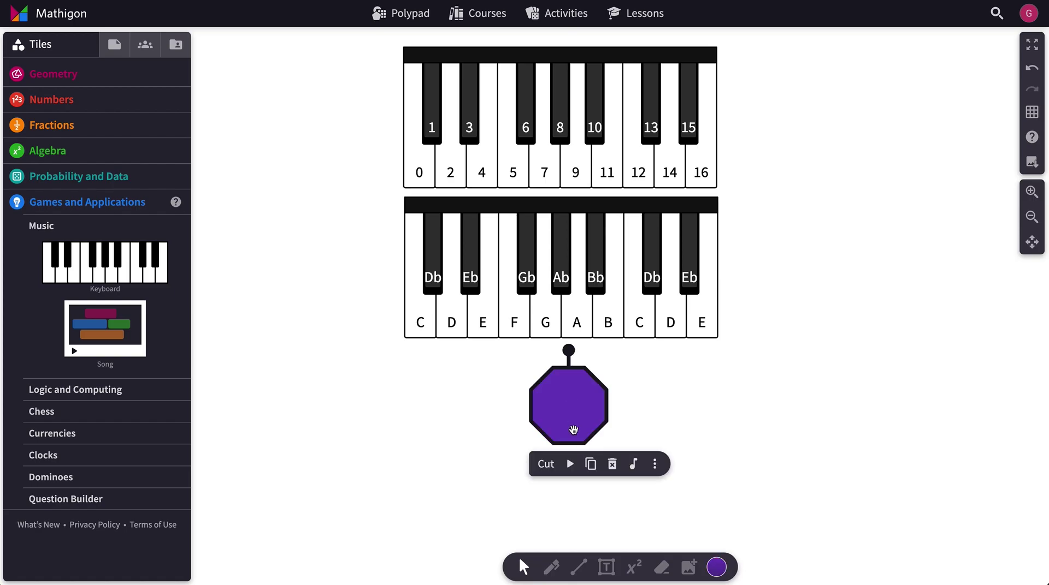
{"action": "left_click", "coordinate": [569, 465]}
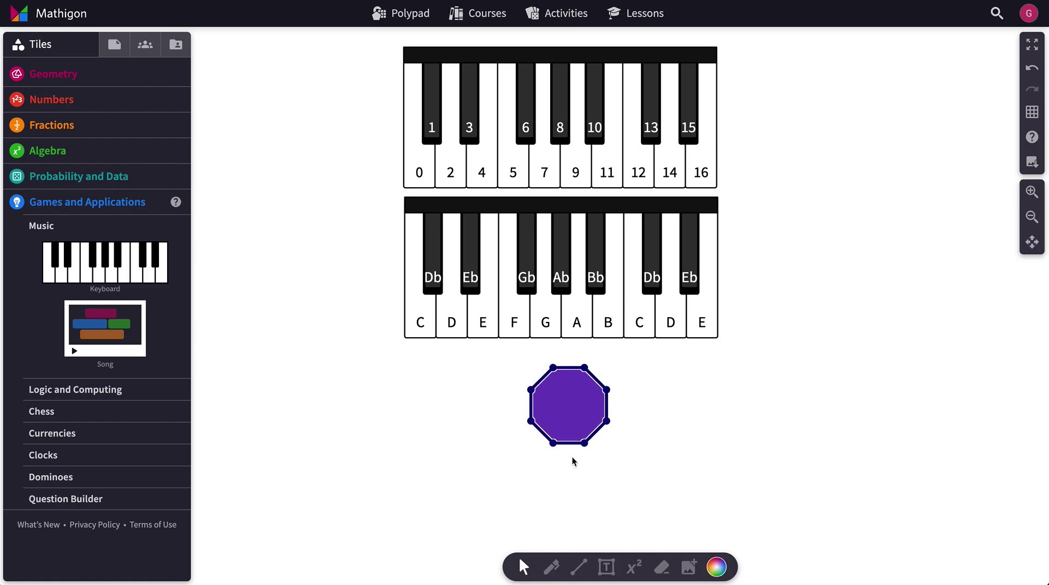
{"action": "left_click", "coordinate": [451, 322]}
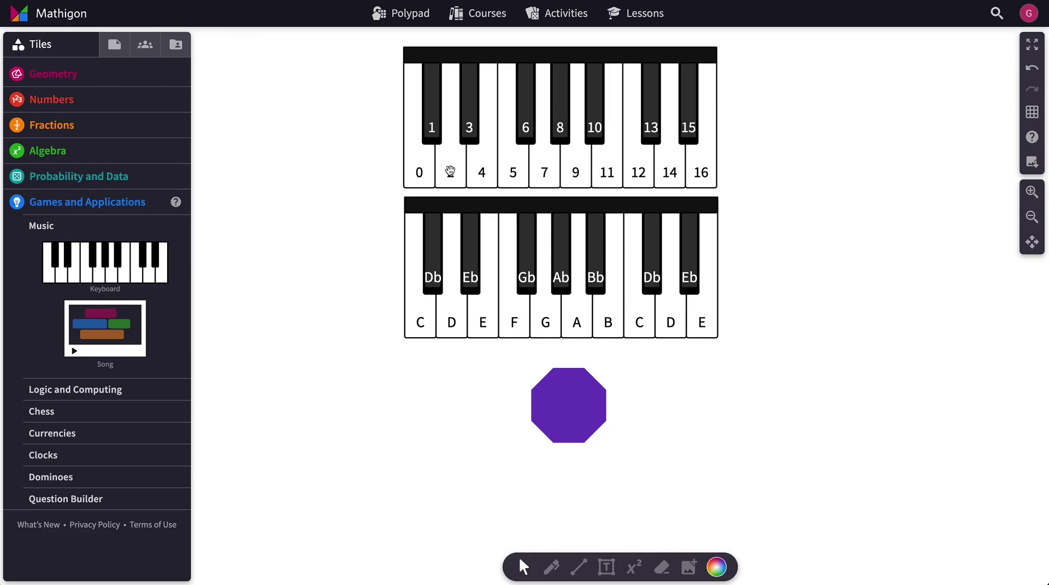
Play matching keys on both keyboards: C/0, Db/1, Eb/3, Ab/8, high C/12.
{"action": "left_click", "coordinate": [450, 171]}
{"action": "left_click", "coordinate": [418, 320]}
{"action": "left_click", "coordinate": [421, 172]}
{"action": "left_click", "coordinate": [431, 280]}
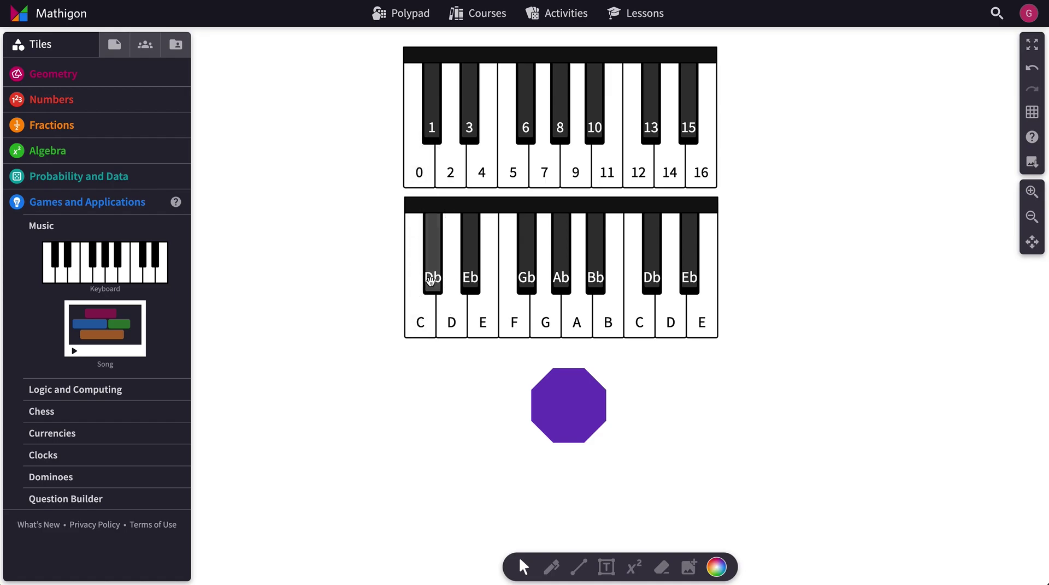
{"action": "left_click", "coordinate": [430, 128]}
{"action": "left_click", "coordinate": [470, 279]}
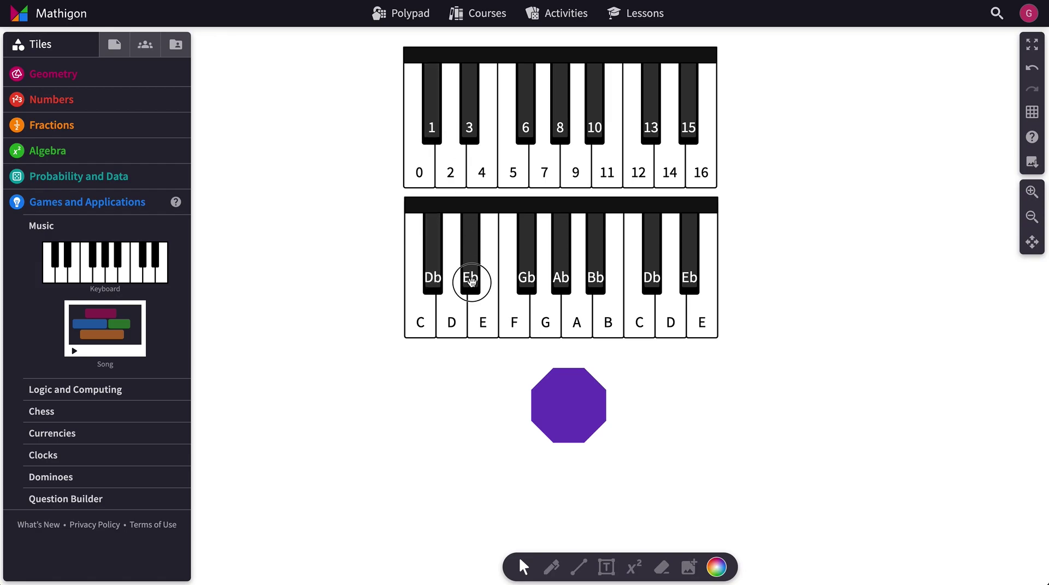
{"action": "left_click", "coordinate": [470, 129]}
{"action": "left_click", "coordinate": [561, 279]}
{"action": "left_click", "coordinate": [561, 130]}
{"action": "left_click", "coordinate": [640, 322]}
{"action": "left_click", "coordinate": [638, 164]}
{"action": "left_click", "coordinate": [415, 172]}
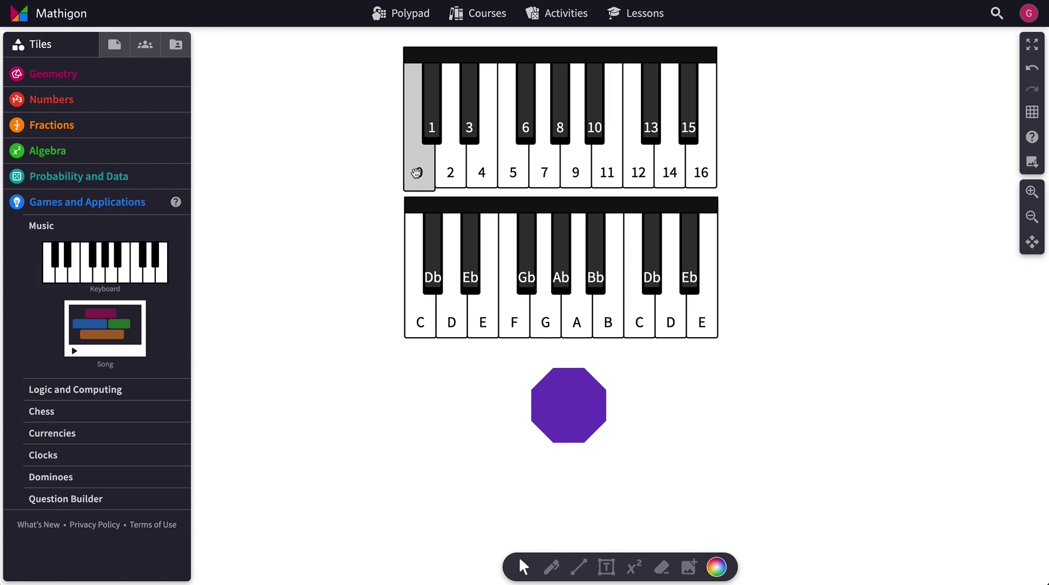
{"action": "left_click", "coordinate": [633, 170]}
{"action": "left_click", "coordinate": [421, 329]}
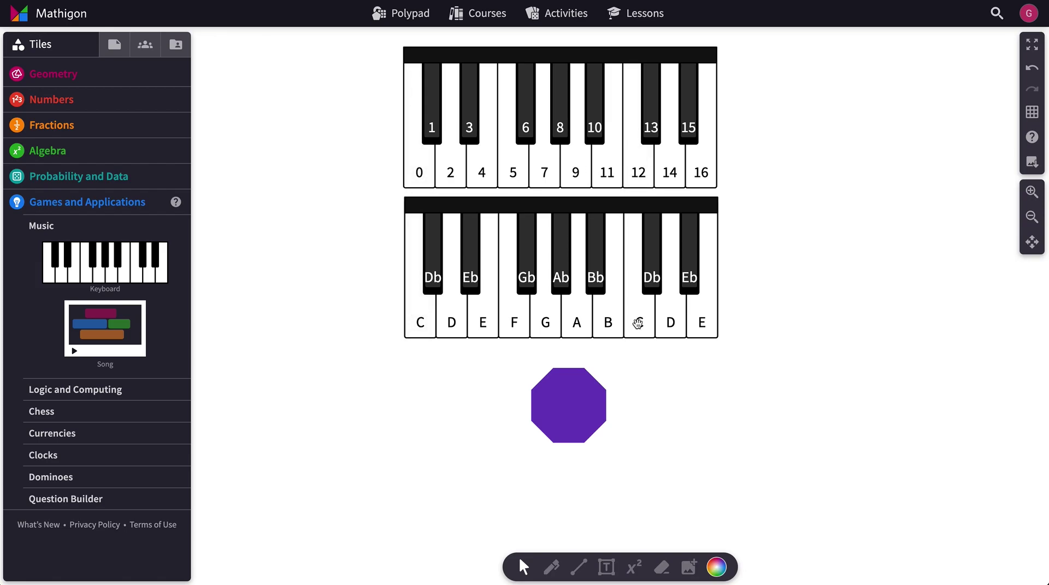
{"action": "left_click", "coordinate": [636, 323]}
Set the octagon's note to C5 and play it.
{"action": "left_click", "coordinate": [568, 409]}
{"action": "left_click", "coordinate": [633, 464]}
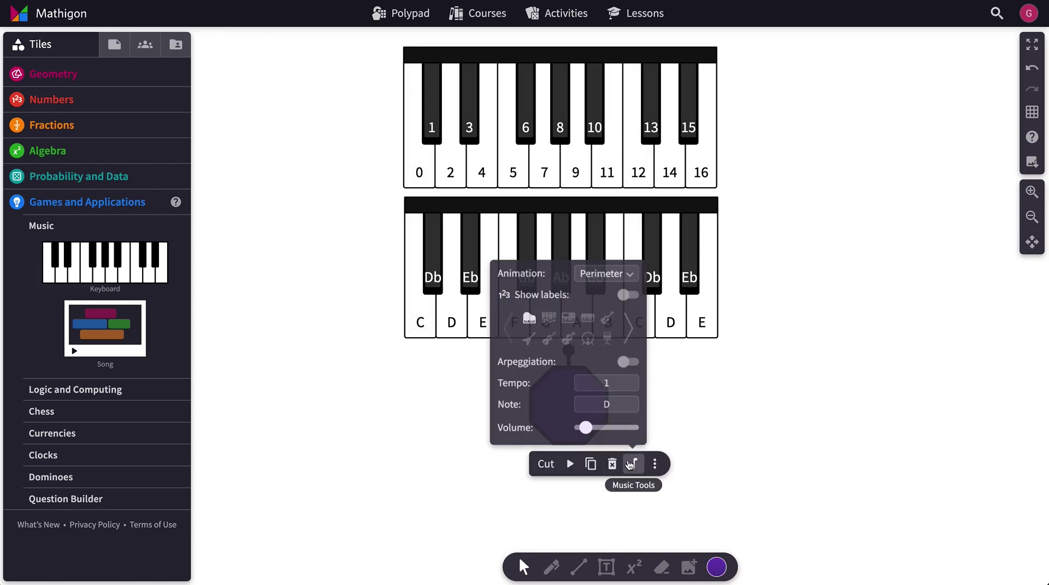
{"action": "left_click", "coordinate": [610, 385]}
{"action": "left_click", "coordinate": [616, 403]}
{"action": "type", "text": "C5"}
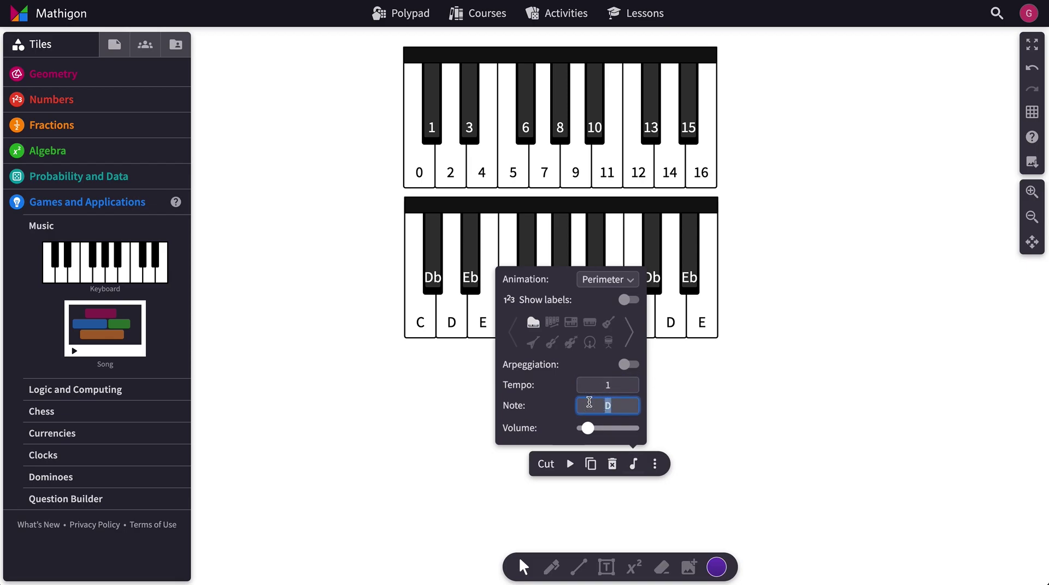
{"action": "key", "text": "Return"}
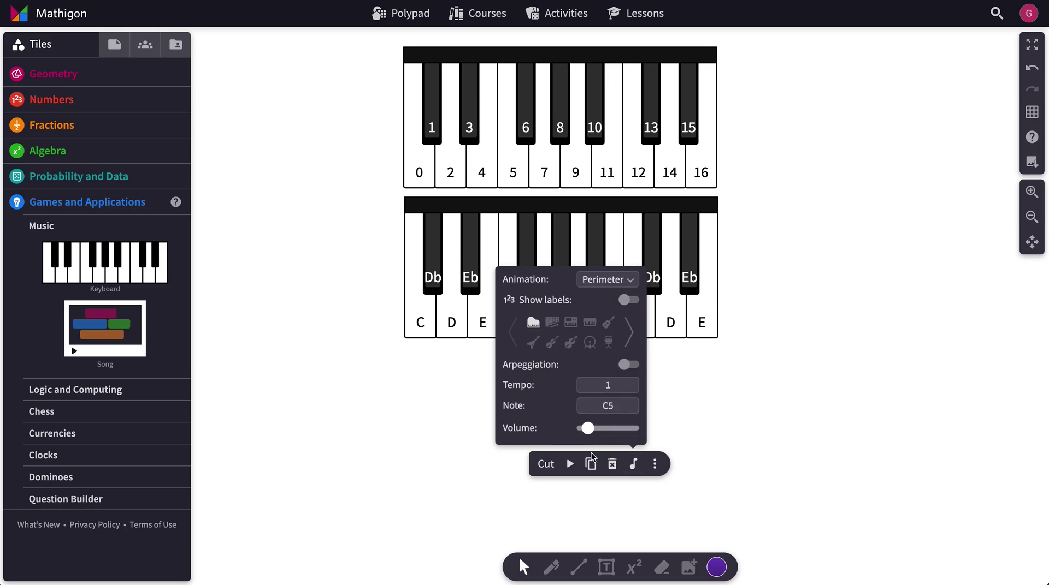
{"action": "left_click", "coordinate": [570, 465]}
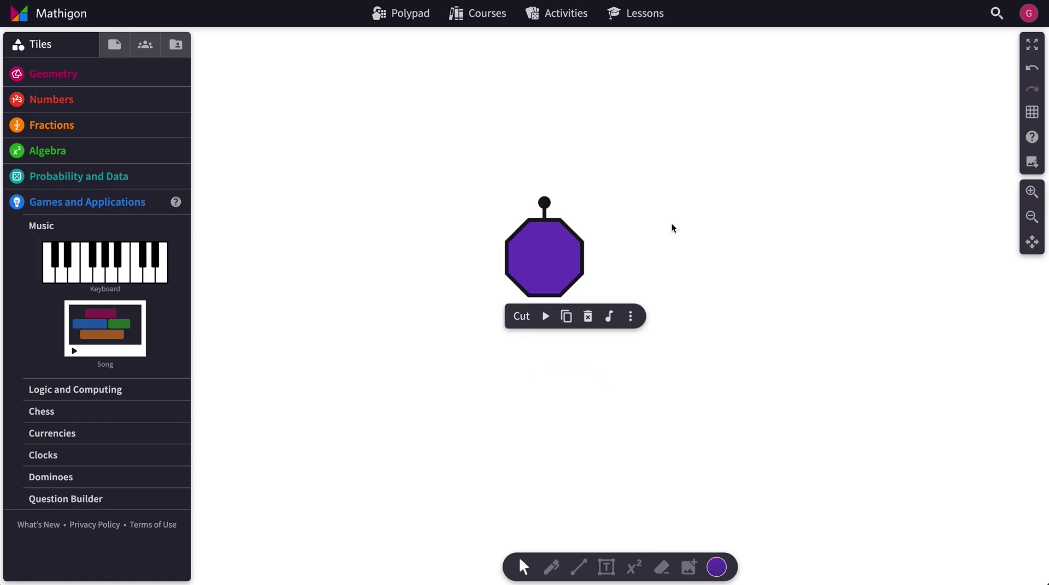
Play the octagon at tempo 2, then at tempo 4.
{"action": "left_click", "coordinate": [609, 318]}
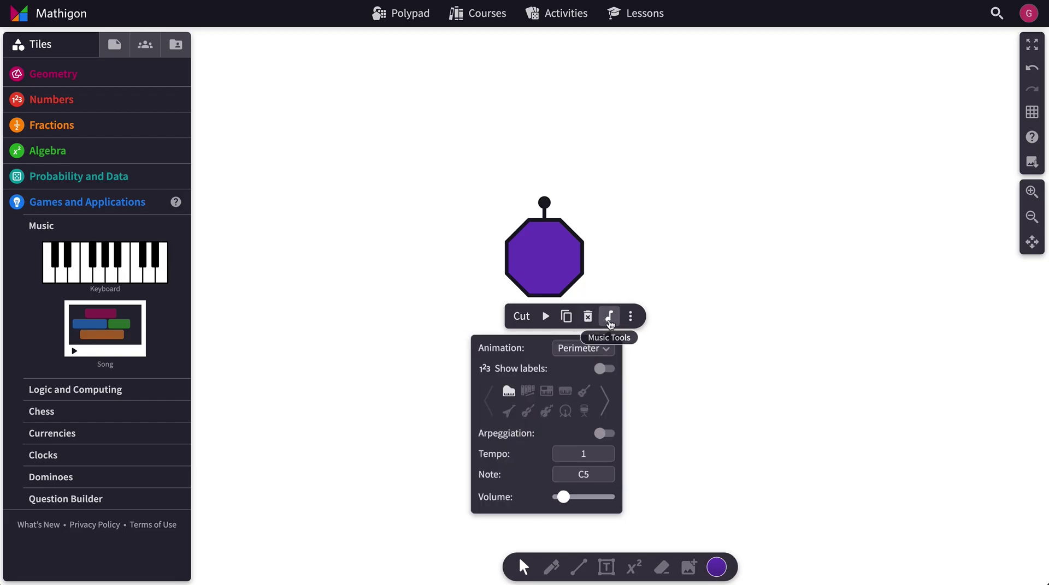
{"action": "left_click", "coordinate": [581, 454]}
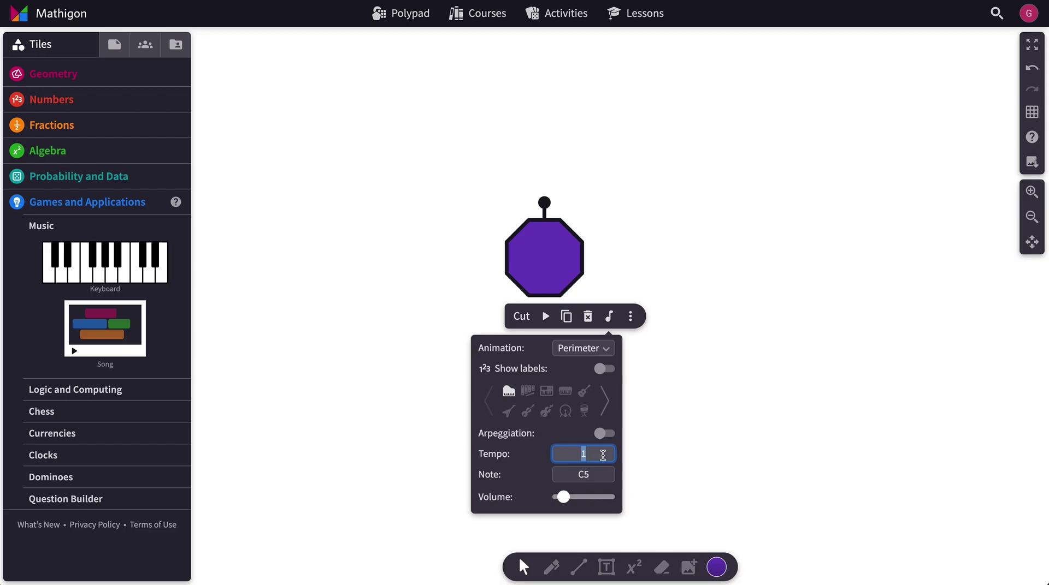
{"action": "type", "text": "2"}
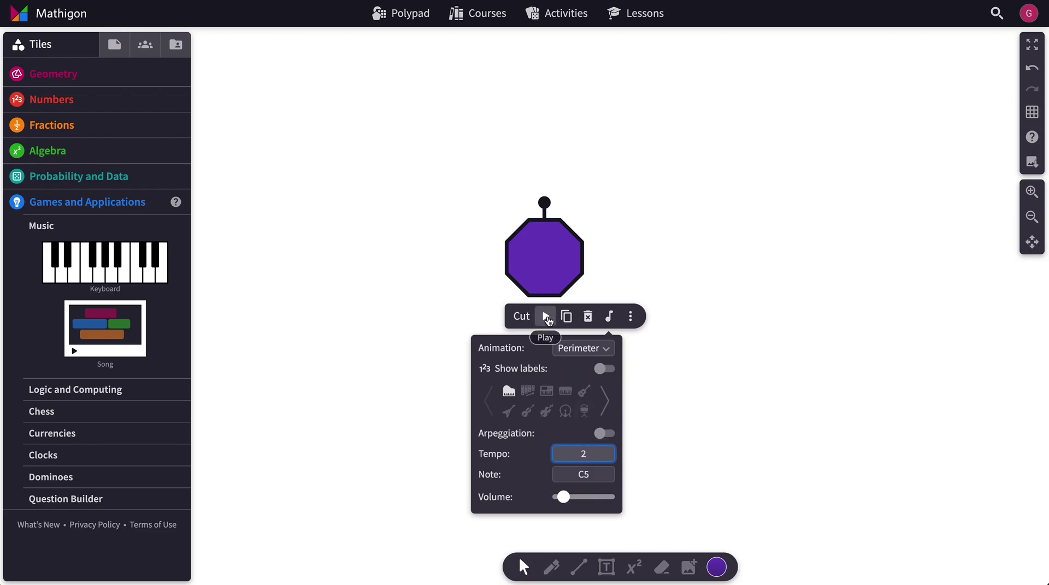
{"action": "left_click", "coordinate": [545, 316]}
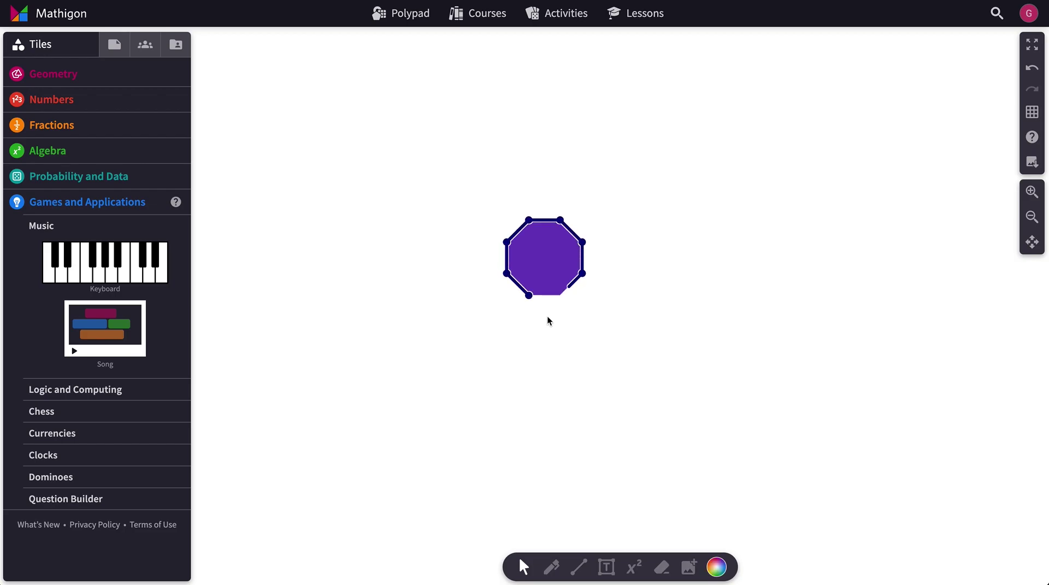
{"action": "left_click", "coordinate": [604, 327]}
{"action": "left_click", "coordinate": [576, 453]}
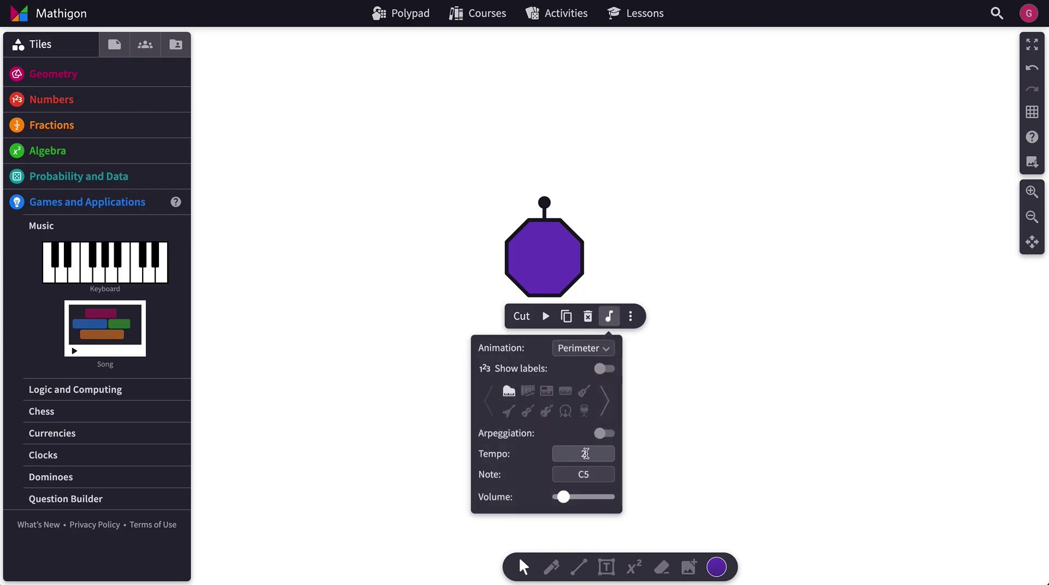
{"action": "type", "text": "4"}
{"action": "left_click", "coordinate": [547, 316]}
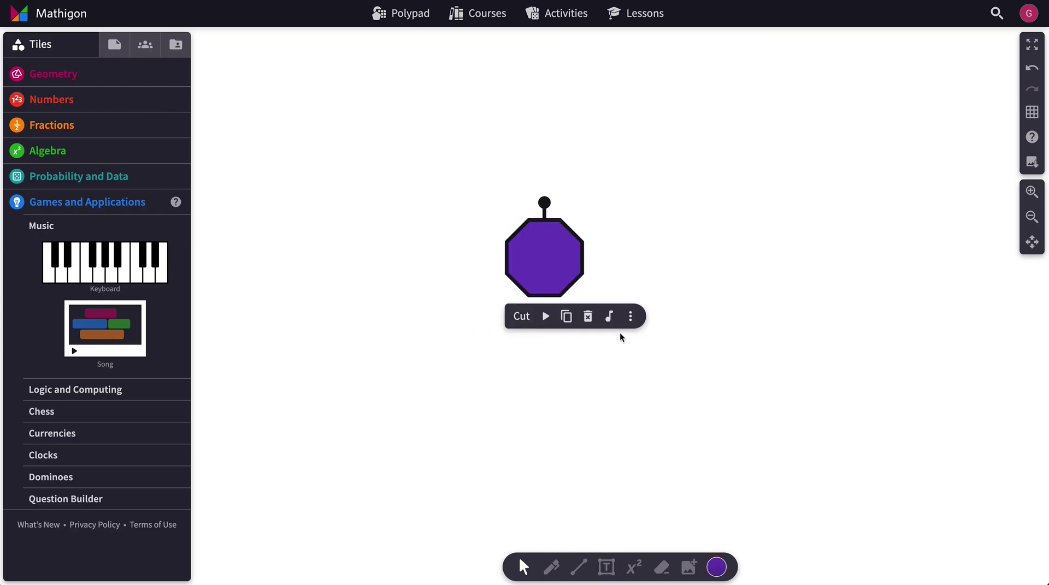
Set the octagon's tempo to .5 and play it.
{"action": "left_click", "coordinate": [608, 317]}
{"action": "left_click", "coordinate": [589, 454]}
{"action": "type", "text": ".5"}
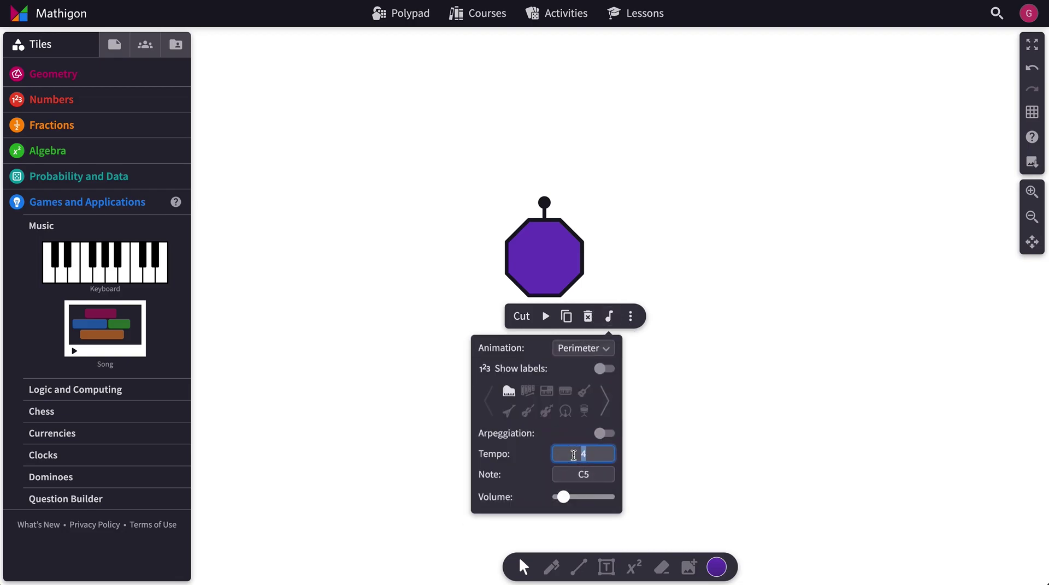
{"action": "left_click", "coordinate": [545, 321]}
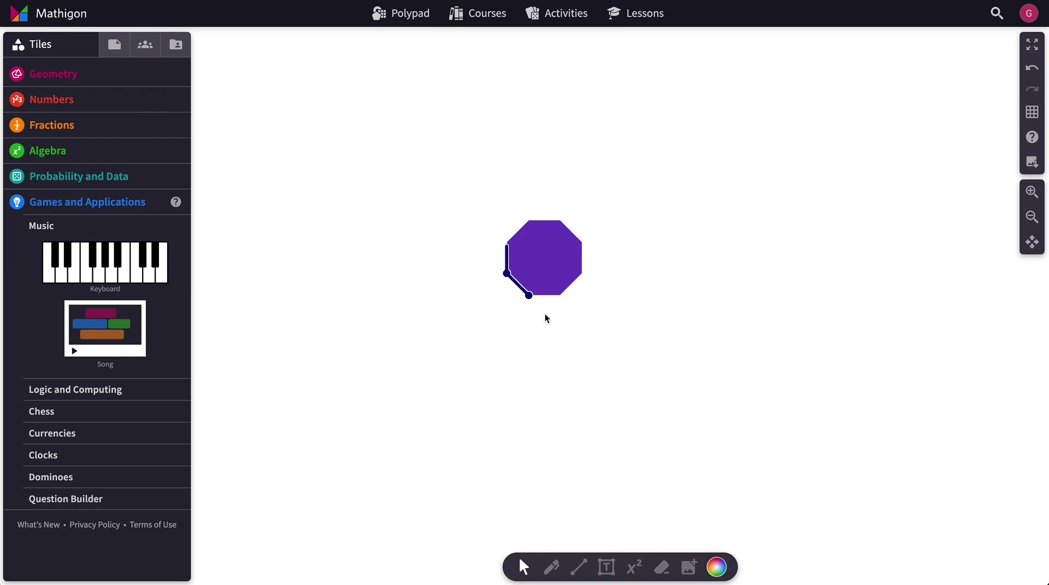
Raise the octagon's volume slider and play it louder.
{"action": "left_click", "coordinate": [547, 263]}
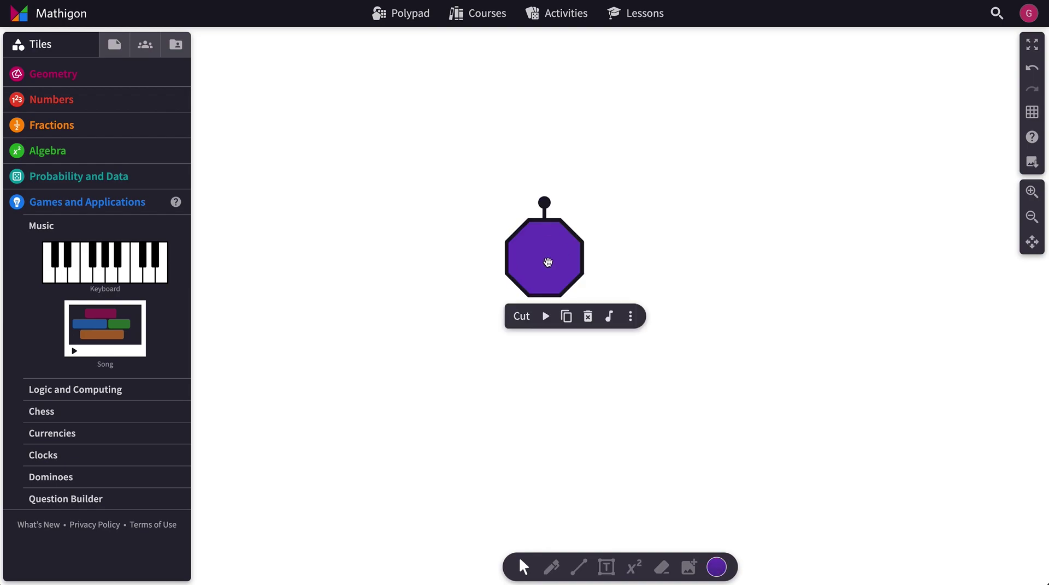
{"action": "left_click", "coordinate": [610, 318]}
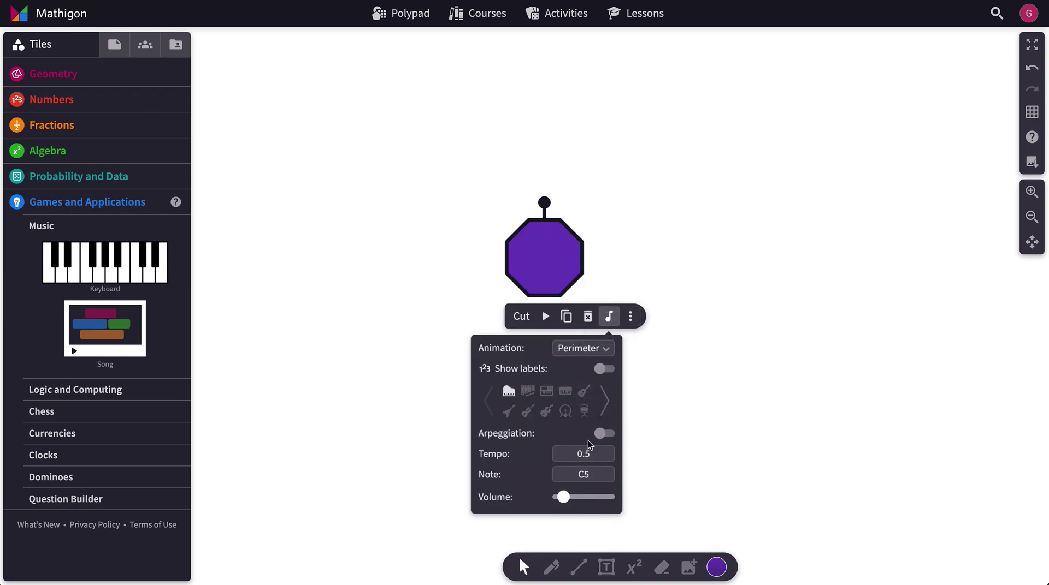
{"action": "left_click", "coordinate": [564, 498]}
{"action": "left_click_drag", "start_coordinate": [564, 498], "coordinate": [577, 498]}
{"action": "left_click", "coordinate": [540, 320]}
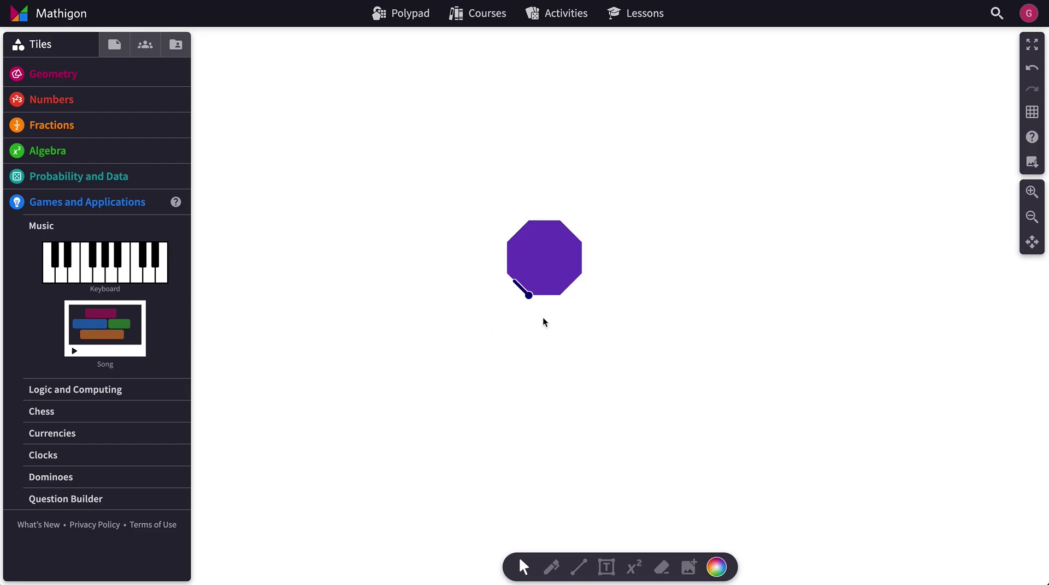
Lower the volume slightly below its original level, play it, and reselect the octagon.
{"action": "left_click", "coordinate": [546, 267]}
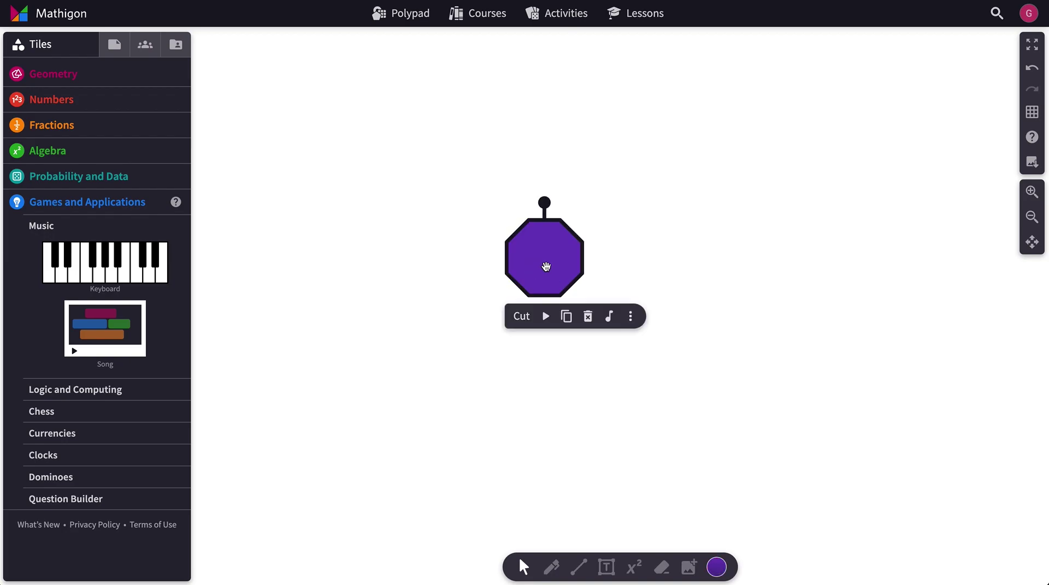
{"action": "left_click", "coordinate": [609, 317]}
{"action": "left_click_drag", "start_coordinate": [583, 502], "coordinate": [560, 498]}
{"action": "left_click", "coordinate": [545, 318]}
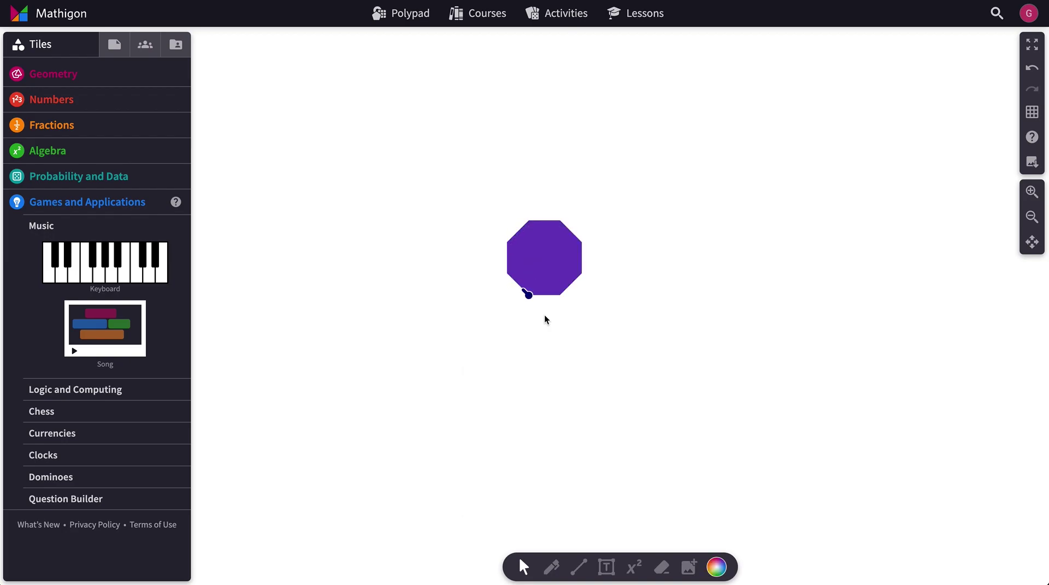
{"action": "left_click", "coordinate": [546, 262]}
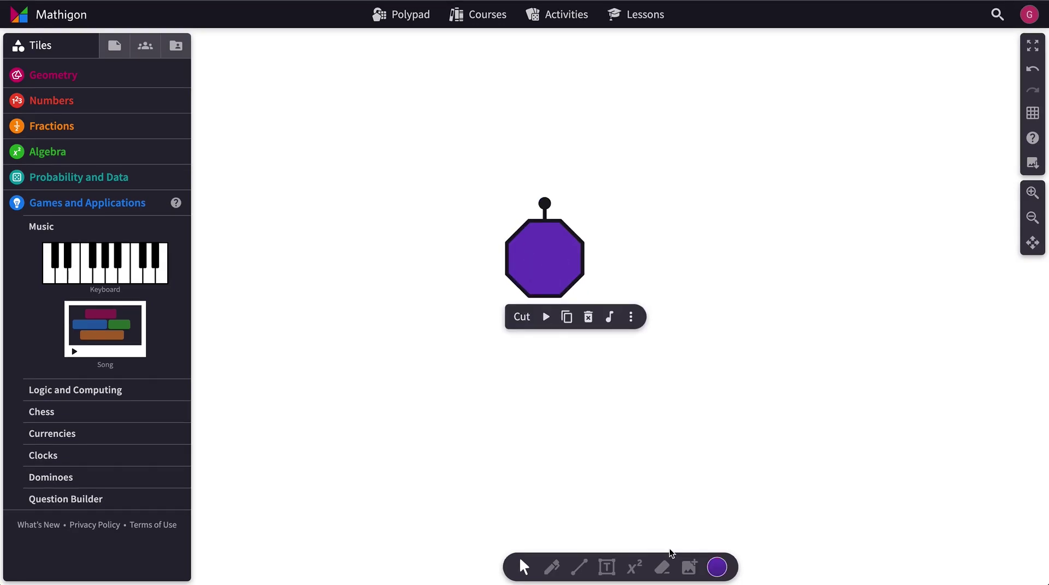